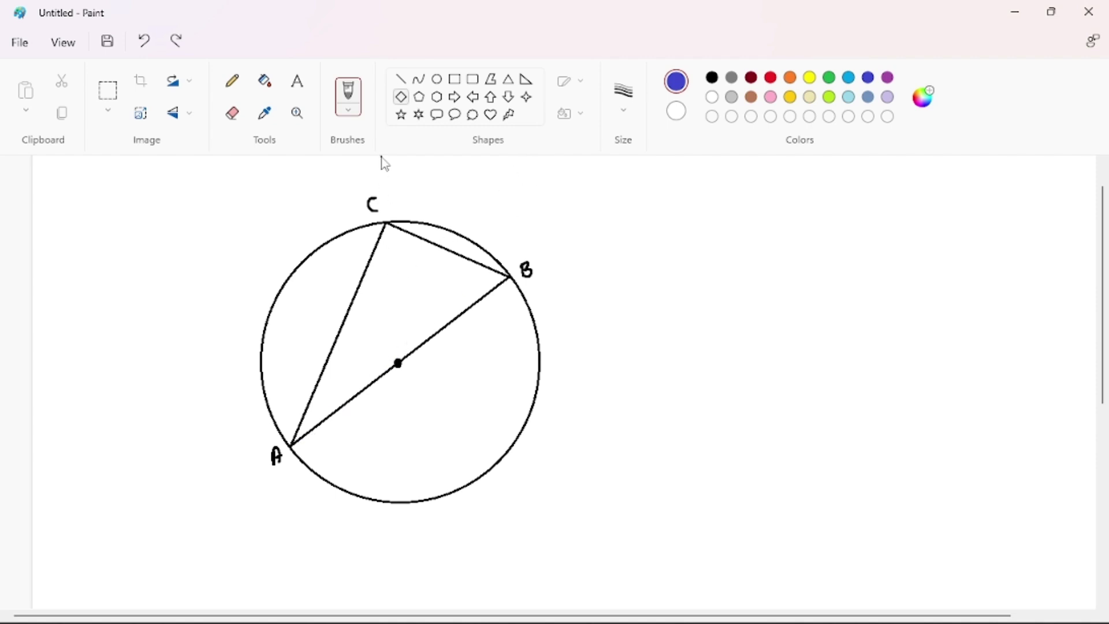
- Draw a straight blue line from A to B over the diameter
{"action": "left_click", "coordinate": [401, 78]}
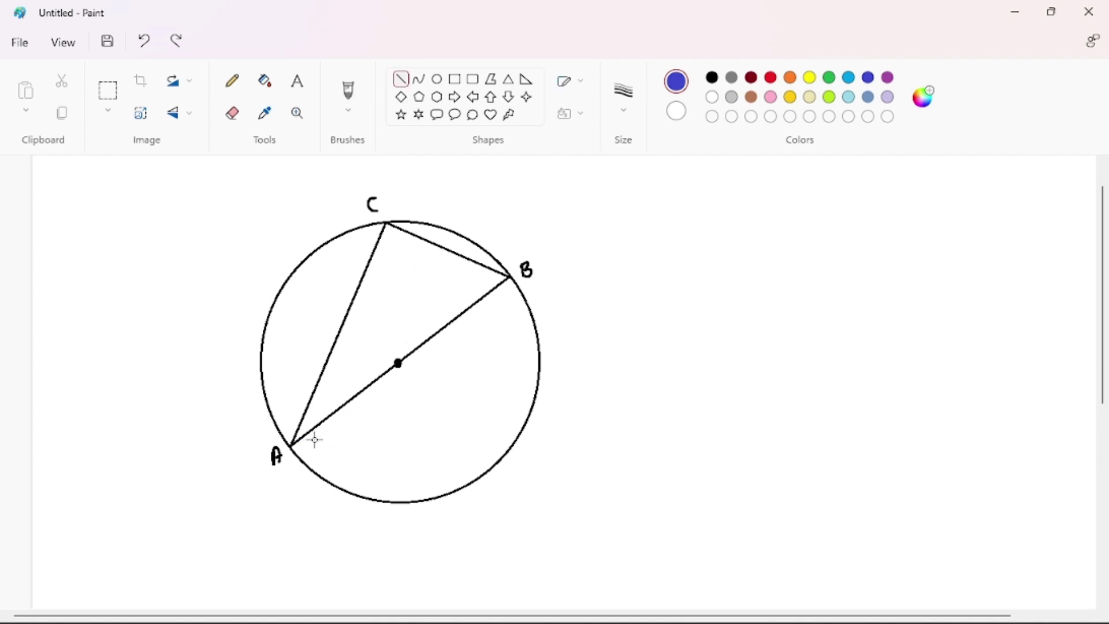
{"action": "left_click_drag", "start_coordinate": [290, 446], "coordinate": [511, 278]}
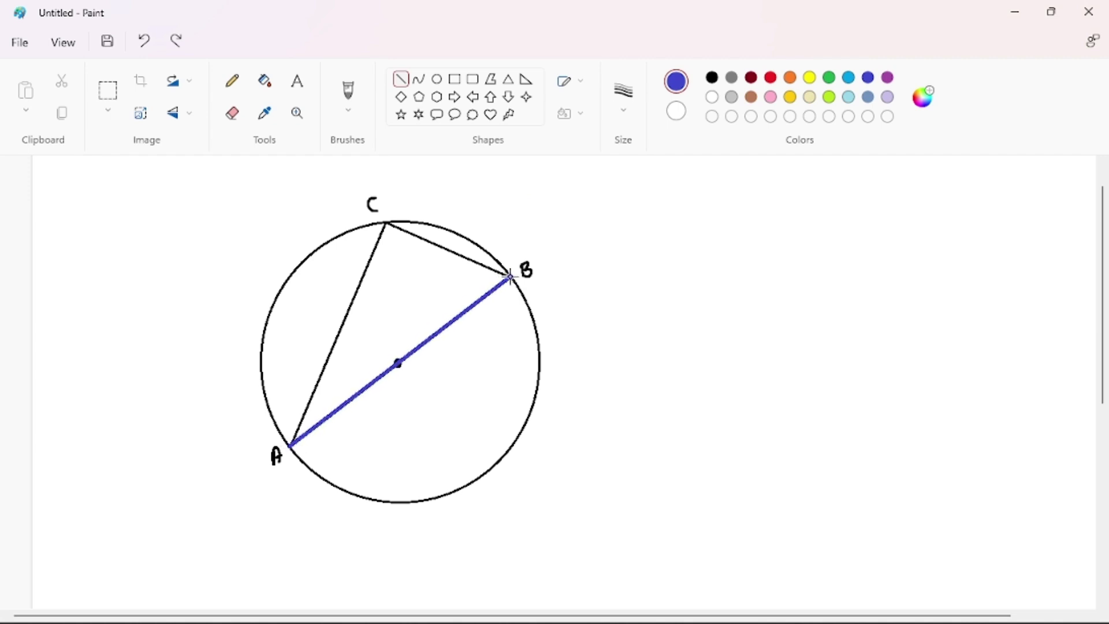
{"action": "left_click", "coordinate": [442, 163]}
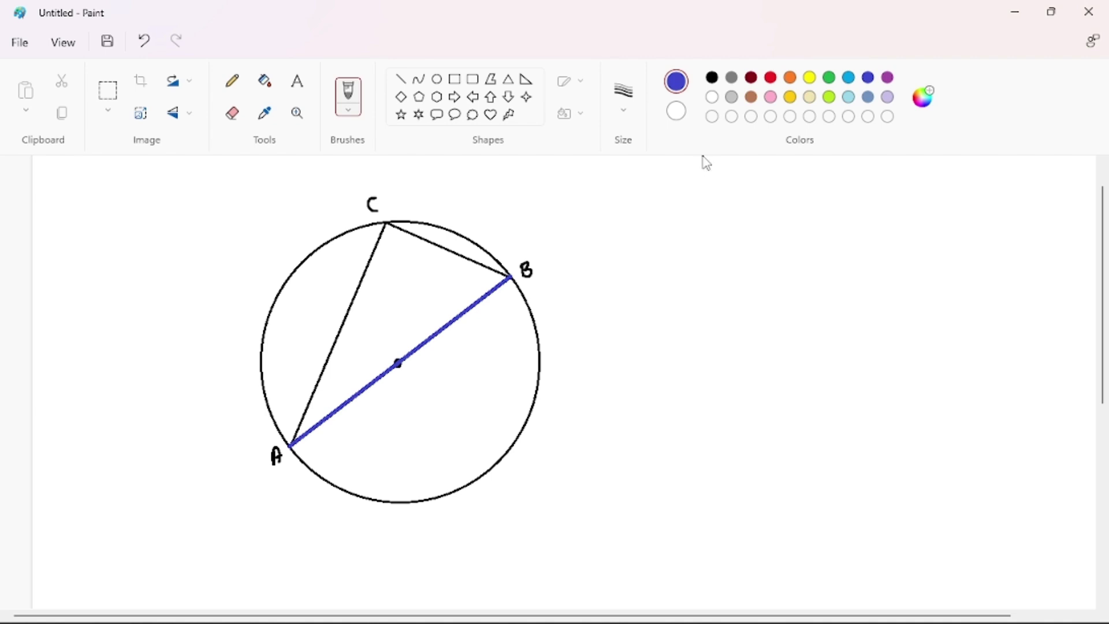
- Add a red right-angle tick at C and write Ĉ = 90° beside the circle
{"action": "left_click", "coordinate": [770, 77]}
{"action": "left_click_drag", "start_coordinate": [385, 231], "coordinate": [398, 231]}
{"action": "mouse_move", "coordinate": [608, 193]}
{"action": "left_mouse_down"}
{"action": "mouse_move", "coordinate": [608, 206]}
{"action": "mouse_move", "coordinate": [610, 183]}
{"action": "mouse_move", "coordinate": [628, 204]}
{"action": "left_mouse_up"}
{"action": "mouse_move", "coordinate": [648, 190]}
{"action": "left_mouse_down"}
{"action": "mouse_move", "coordinate": [642, 206]}
{"action": "mouse_move", "coordinate": [665, 184]}
{"action": "mouse_move", "coordinate": [726, 201]}
{"action": "mouse_move", "coordinate": [769, 195]}
{"action": "left_mouse_up"}
- Follow Ĉ = 90° with dots and the bracketed reason (∠ in a semi-circle)
{"action": "left_click", "coordinate": [679, 202]}
{"action": "left_click", "coordinate": [690, 202]}
{"action": "left_click", "coordinate": [701, 202]}
{"action": "left_click", "coordinate": [769, 180]}
{"action": "mouse_move", "coordinate": [777, 184]}
{"action": "left_mouse_down"}
{"action": "mouse_move", "coordinate": [778, 195]}
{"action": "mouse_move", "coordinate": [836, 192]}
{"action": "left_mouse_up"}
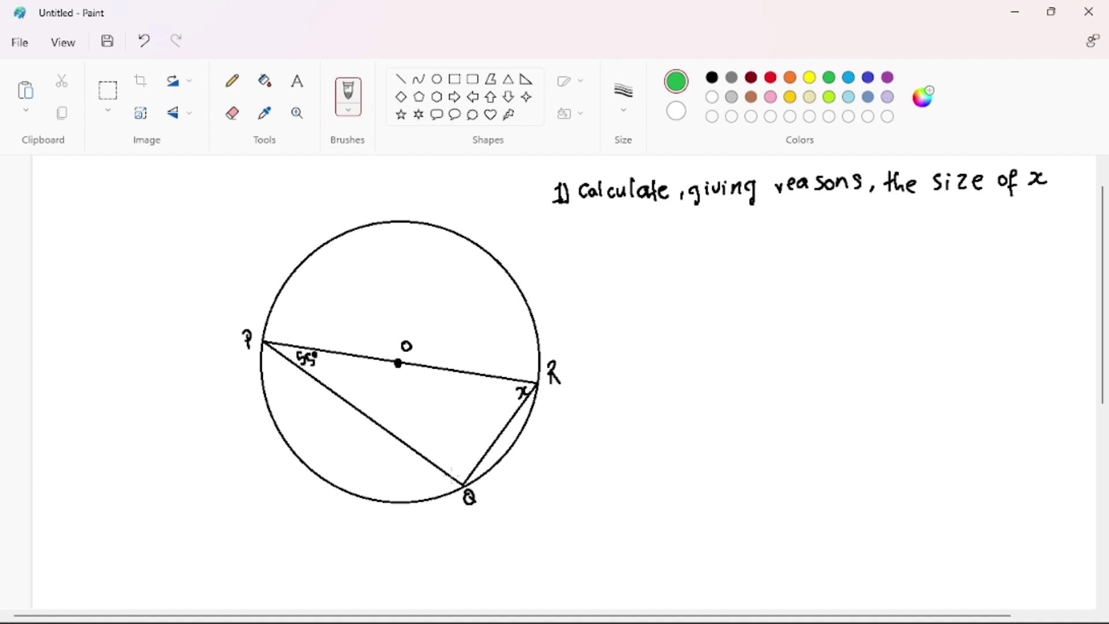
- Draw a green right-angle mark at Q, undoing a trial arc and leader at O
{"action": "mouse_move", "coordinate": [451, 476]}
{"action": "left_mouse_down"}
{"action": "mouse_move", "coordinate": [462, 463]}
{"action": "mouse_move", "coordinate": [473, 473]}
{"action": "left_mouse_up"}
{"action": "mouse_move", "coordinate": [387, 360]}
{"action": "left_mouse_down"}
{"action": "mouse_move", "coordinate": [398, 350]}
{"action": "mouse_move", "coordinate": [417, 371]}
{"action": "left_mouse_up"}
{"action": "mouse_move", "coordinate": [412, 361]}
{"action": "left_mouse_down"}
{"action": "mouse_move", "coordinate": [450, 341]}
{"action": "mouse_move", "coordinate": [455, 319]}
{"action": "left_mouse_up"}
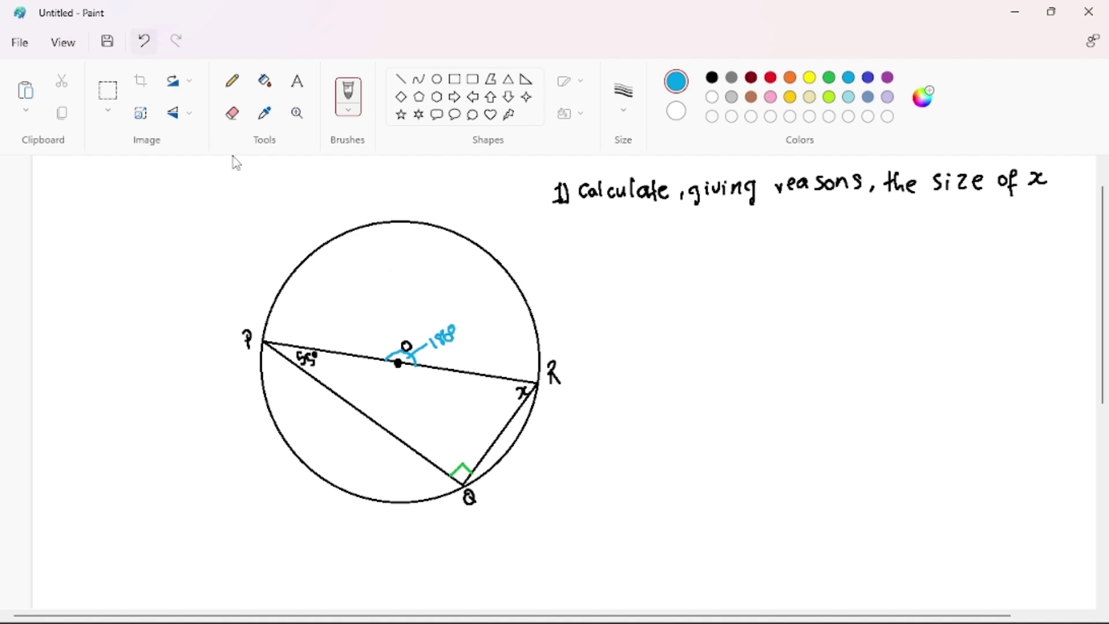
{"action": "key", "text": "ctrl+z"}
{"action": "key", "text": "ctrl+z"}
{"action": "key", "text": "ctrl+z"}
{"action": "key", "text": "ctrl+z"}
{"action": "key", "text": "ctrl+z"}
{"action": "key", "text": "ctrl+z"}
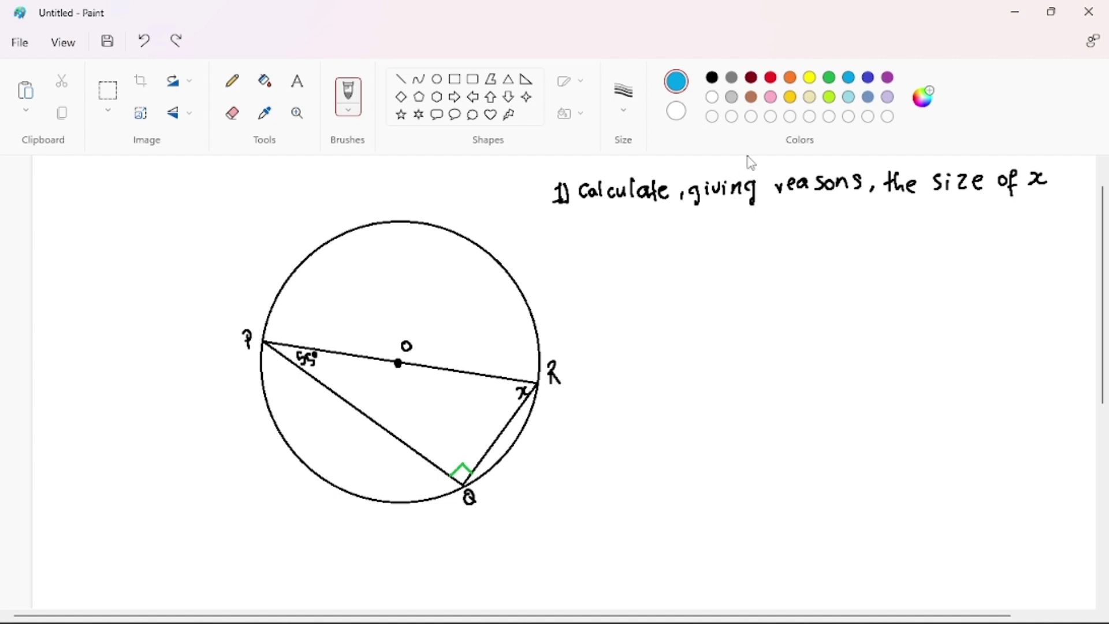
- In black, write Q̂ = on a new line below the question
{"action": "left_click", "coordinate": [713, 77]}
{"action": "left_click_drag", "start_coordinate": [604, 234], "coordinate": [605, 226]}
{"action": "left_click_drag", "start_coordinate": [597, 234], "coordinate": [606, 245]}
{"action": "mouse_move", "coordinate": [591, 223]}
{"action": "left_mouse_down"}
{"action": "mouse_move", "coordinate": [600, 215]}
{"action": "mouse_move", "coordinate": [630, 228]}
{"action": "left_mouse_up"}
{"action": "mouse_move", "coordinate": [619, 238]}
{"action": "left_mouse_down"}
{"action": "mouse_move", "coordinate": [643, 241]}
{"action": "mouse_move", "coordinate": [668, 226]}
{"action": "left_mouse_up"}
- Complete the line with 90°, dots and the reason (∠ in a semi-circle)
{"action": "left_click", "coordinate": [684, 233]}
{"action": "left_click", "coordinate": [693, 233]}
{"action": "left_click", "coordinate": [704, 233]}
{"action": "left_click", "coordinate": [716, 230]}
{"action": "mouse_move", "coordinate": [738, 212]}
{"action": "left_mouse_down"}
{"action": "mouse_move", "coordinate": [733, 236]}
{"action": "mouse_move", "coordinate": [831, 230]}
{"action": "left_mouse_up"}
{"action": "left_click", "coordinate": [780, 217]}
{"action": "mouse_move", "coordinate": [856, 216]}
{"action": "left_mouse_down"}
{"action": "mouse_move", "coordinate": [843, 230]}
{"action": "mouse_move", "coordinate": [872, 219]}
{"action": "left_mouse_up"}
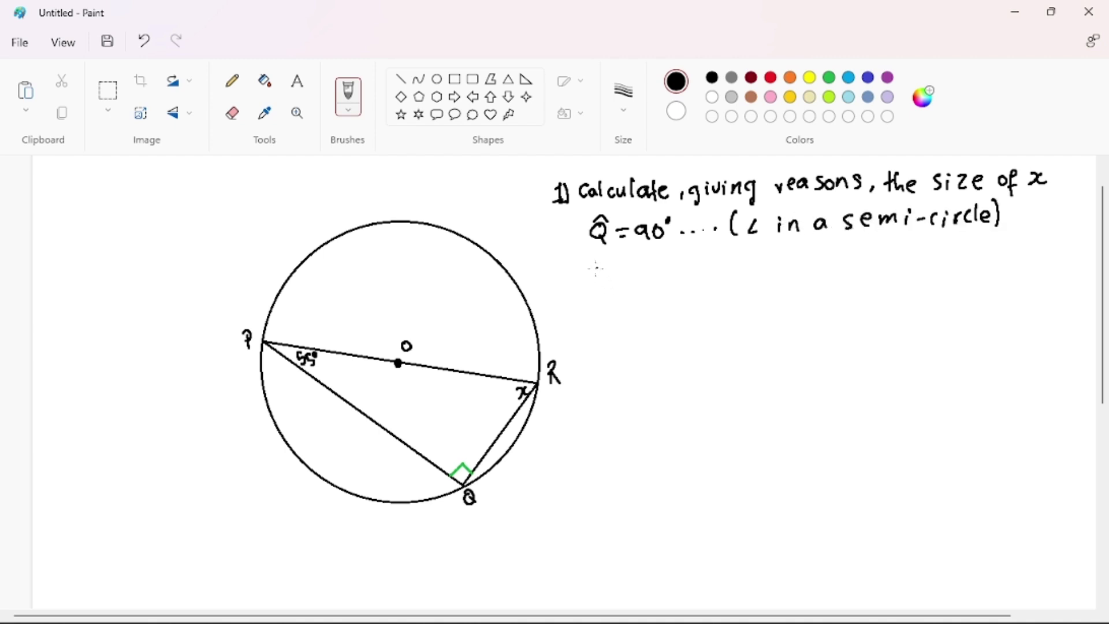
- Write the heading 'in ΔPRQ:' and double-underline it
{"action": "mouse_move", "coordinate": [594, 258]}
{"action": "left_mouse_down"}
{"action": "mouse_move", "coordinate": [593, 272]}
{"action": "mouse_move", "coordinate": [612, 271]}
{"action": "mouse_move", "coordinate": [636, 249]}
{"action": "mouse_move", "coordinate": [654, 269]}
{"action": "left_mouse_up"}
{"action": "mouse_move", "coordinate": [655, 247]}
{"action": "left_mouse_down"}
{"action": "mouse_move", "coordinate": [656, 259]}
{"action": "mouse_move", "coordinate": [683, 265]}
{"action": "left_mouse_up"}
{"action": "mouse_move", "coordinate": [694, 246]}
{"action": "left_mouse_down"}
{"action": "mouse_move", "coordinate": [687, 253]}
{"action": "mouse_move", "coordinate": [702, 259]}
{"action": "left_mouse_up"}
{"action": "left_click_drag", "start_coordinate": [698, 259], "coordinate": [707, 266]}
{"action": "left_click", "coordinate": [709, 245]}
{"action": "left_click", "coordinate": [709, 257]}
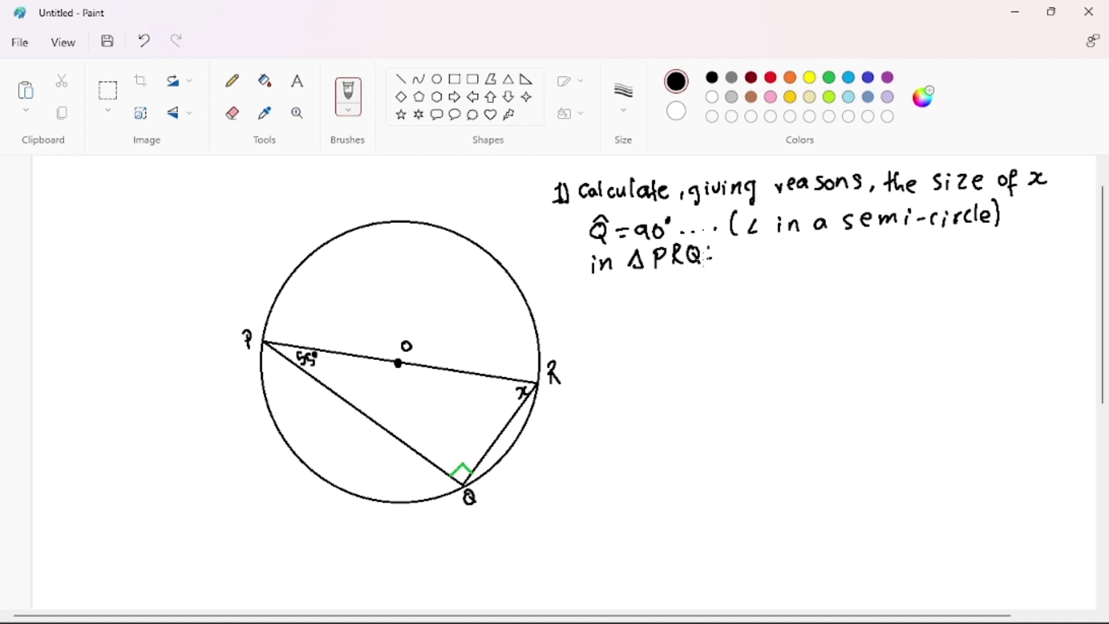
{"action": "left_click_drag", "start_coordinate": [595, 281], "coordinate": [688, 268]}
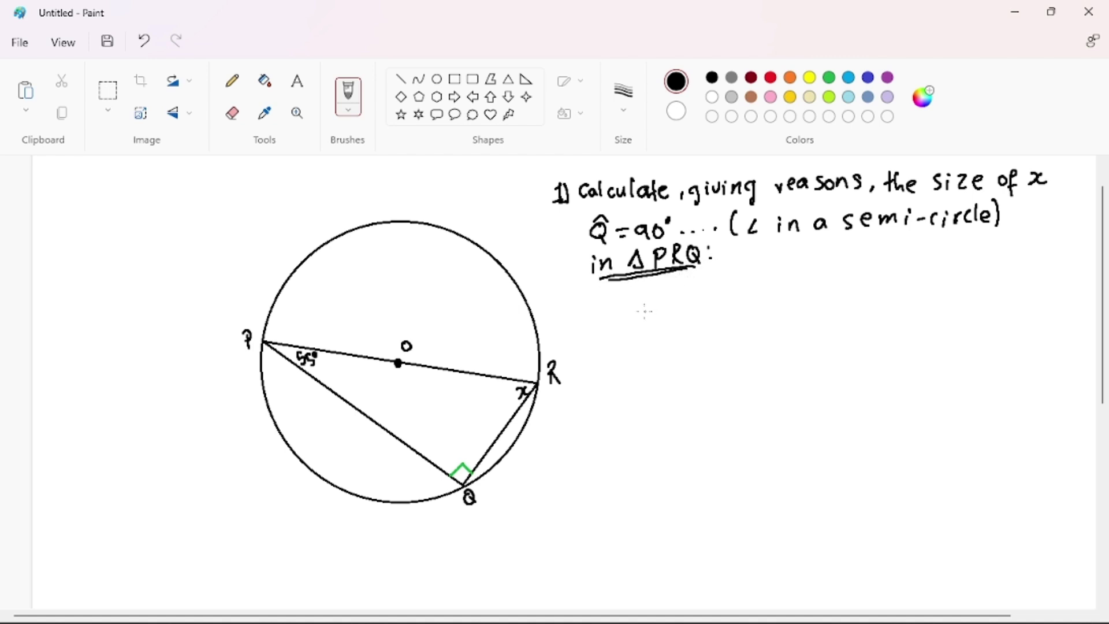
- Write P̂ + R̂ + Q̂ = 180° on the next line
{"action": "mouse_move", "coordinate": [595, 298]}
{"action": "left_mouse_down"}
{"action": "mouse_move", "coordinate": [599, 319]}
{"action": "mouse_move", "coordinate": [606, 296]}
{"action": "mouse_move", "coordinate": [620, 318]}
{"action": "left_mouse_up"}
{"action": "mouse_move", "coordinate": [614, 311]}
{"action": "left_mouse_down"}
{"action": "mouse_move", "coordinate": [646, 313]}
{"action": "mouse_move", "coordinate": [646, 290]}
{"action": "mouse_move", "coordinate": [658, 307]}
{"action": "left_mouse_up"}
{"action": "left_click_drag", "start_coordinate": [652, 302], "coordinate": [685, 301]}
{"action": "mouse_move", "coordinate": [680, 305]}
{"action": "left_mouse_down"}
{"action": "mouse_move", "coordinate": [688, 313]}
{"action": "mouse_move", "coordinate": [687, 292]}
{"action": "mouse_move", "coordinate": [711, 296]}
{"action": "left_mouse_up"}
{"action": "mouse_move", "coordinate": [700, 305]}
{"action": "left_mouse_down"}
{"action": "mouse_move", "coordinate": [731, 308]}
{"action": "mouse_move", "coordinate": [739, 290]}
{"action": "left_mouse_up"}
{"action": "left_click_drag", "start_coordinate": [748, 291], "coordinate": [749, 292]}
{"action": "left_click_drag", "start_coordinate": [754, 285], "coordinate": [830, 301]}
- Add dots and the reason (∠s in a Δ are sup.) after 180°
{"action": "left_click", "coordinate": [778, 303]}
{"action": "left_click", "coordinate": [786, 302]}
{"action": "mouse_move", "coordinate": [836, 277]}
{"action": "left_mouse_down"}
{"action": "mouse_move", "coordinate": [831, 285]}
{"action": "mouse_move", "coordinate": [854, 302]}
{"action": "mouse_move", "coordinate": [965, 297]}
{"action": "left_mouse_up"}
{"action": "mouse_move", "coordinate": [969, 296]}
{"action": "left_mouse_down"}
{"action": "mouse_move", "coordinate": [976, 286]}
{"action": "mouse_move", "coordinate": [1004, 294]}
{"action": "mouse_move", "coordinate": [1040, 285]}
{"action": "mouse_move", "coordinate": [1049, 296]}
{"action": "left_mouse_up"}
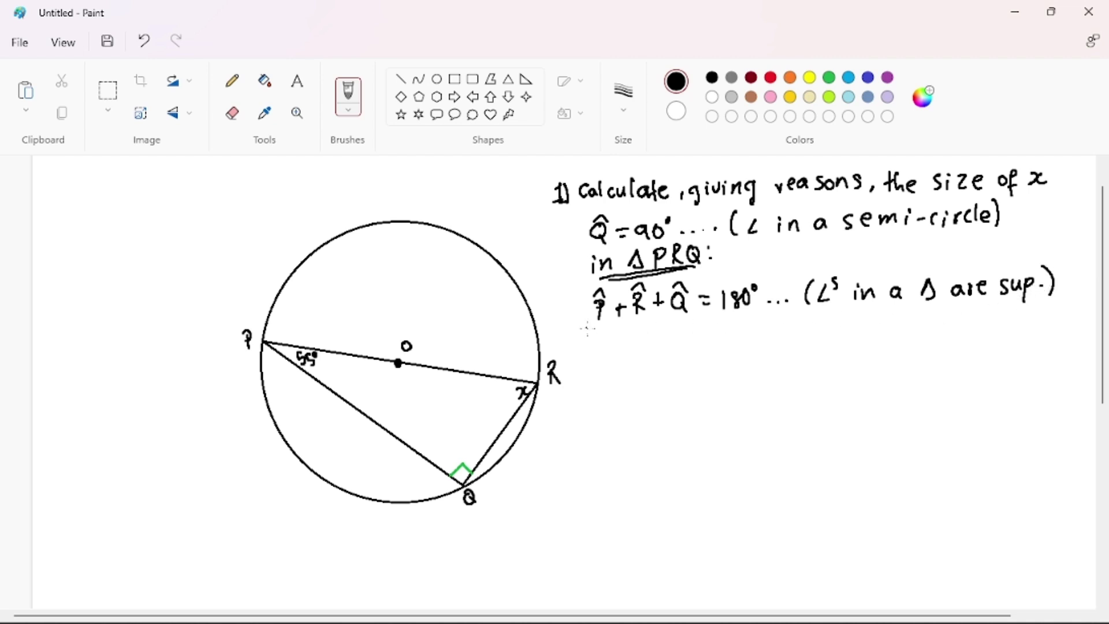
- Write the substituted equation 55° + x + 90° = 180°
{"action": "mouse_move", "coordinate": [607, 337]}
{"action": "left_mouse_down"}
{"action": "mouse_move", "coordinate": [598, 354]}
{"action": "mouse_move", "coordinate": [615, 354]}
{"action": "left_mouse_up"}
{"action": "left_click_drag", "start_coordinate": [631, 335], "coordinate": [646, 352]}
{"action": "left_click_drag", "start_coordinate": [639, 345], "coordinate": [693, 350]}
{"action": "mouse_move", "coordinate": [685, 343]}
{"action": "left_mouse_down"}
{"action": "mouse_move", "coordinate": [711, 350]}
{"action": "mouse_move", "coordinate": [739, 327]}
{"action": "mouse_move", "coordinate": [761, 338]}
{"action": "left_mouse_up"}
{"action": "mouse_move", "coordinate": [752, 345]}
{"action": "left_mouse_down"}
{"action": "mouse_move", "coordinate": [779, 327]}
{"action": "mouse_move", "coordinate": [777, 345]}
{"action": "left_mouse_up"}
{"action": "mouse_move", "coordinate": [793, 325]}
{"action": "left_mouse_down"}
{"action": "mouse_move", "coordinate": [787, 335]}
{"action": "mouse_move", "coordinate": [789, 325]}
{"action": "left_mouse_up"}
{"action": "mouse_move", "coordinate": [802, 323]}
{"action": "left_mouse_down"}
{"action": "mouse_move", "coordinate": [797, 335]}
{"action": "mouse_move", "coordinate": [802, 323]}
{"action": "left_mouse_up"}
{"action": "left_click_drag", "start_coordinate": [809, 319], "coordinate": [811, 322]}
- Write x = 180° − 55° − 90° below it, then conclude x = 35°
{"action": "mouse_move", "coordinate": [630, 380]}
{"action": "left_mouse_down"}
{"action": "mouse_move", "coordinate": [632, 394]}
{"action": "mouse_move", "coordinate": [673, 381]}
{"action": "left_mouse_up"}
{"action": "mouse_move", "coordinate": [663, 388]}
{"action": "left_mouse_down"}
{"action": "mouse_move", "coordinate": [688, 393]}
{"action": "mouse_move", "coordinate": [720, 369]}
{"action": "mouse_move", "coordinate": [752, 391]}
{"action": "mouse_move", "coordinate": [769, 393]}
{"action": "mouse_move", "coordinate": [778, 371]}
{"action": "mouse_move", "coordinate": [815, 372]}
{"action": "mouse_move", "coordinate": [814, 387]}
{"action": "left_mouse_up"}
{"action": "left_click_drag", "start_coordinate": [832, 366], "coordinate": [827, 380]}
{"action": "left_click_drag", "start_coordinate": [837, 360], "coordinate": [839, 361]}
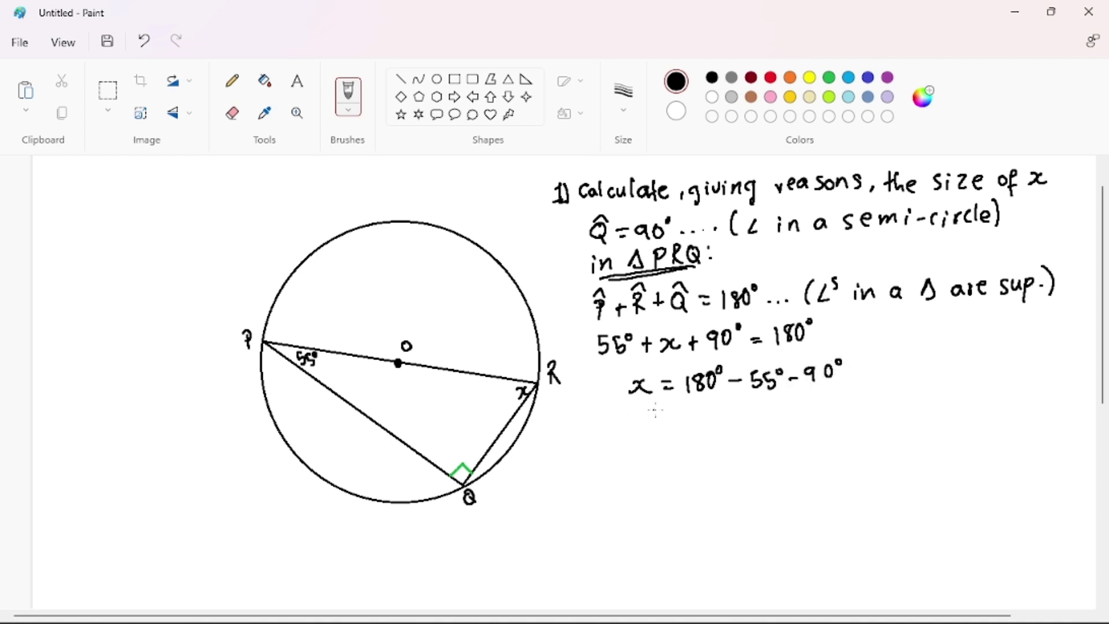
{"action": "mouse_move", "coordinate": [625, 411]}
{"action": "left_mouse_down"}
{"action": "mouse_move", "coordinate": [625, 426]}
{"action": "mouse_move", "coordinate": [649, 426]}
{"action": "mouse_move", "coordinate": [702, 408]}
{"action": "mouse_move", "coordinate": [690, 420]}
{"action": "left_mouse_up"}
{"action": "mouse_move", "coordinate": [718, 397]}
{"action": "left_mouse_down"}
{"action": "mouse_move", "coordinate": [707, 420]}
{"action": "mouse_move", "coordinate": [724, 394]}
{"action": "left_mouse_up"}
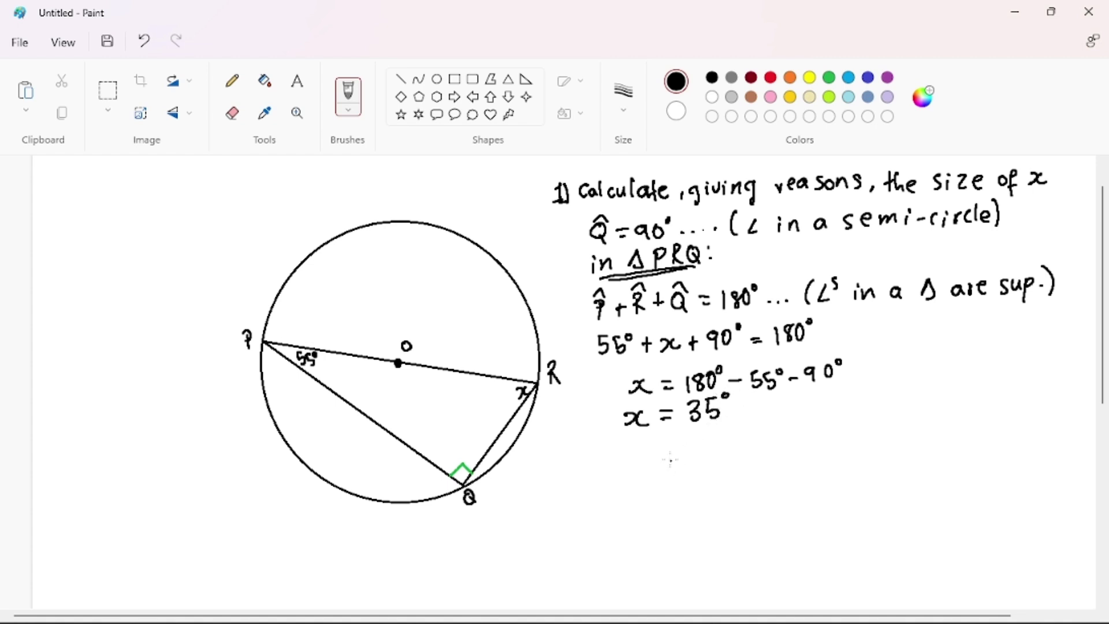